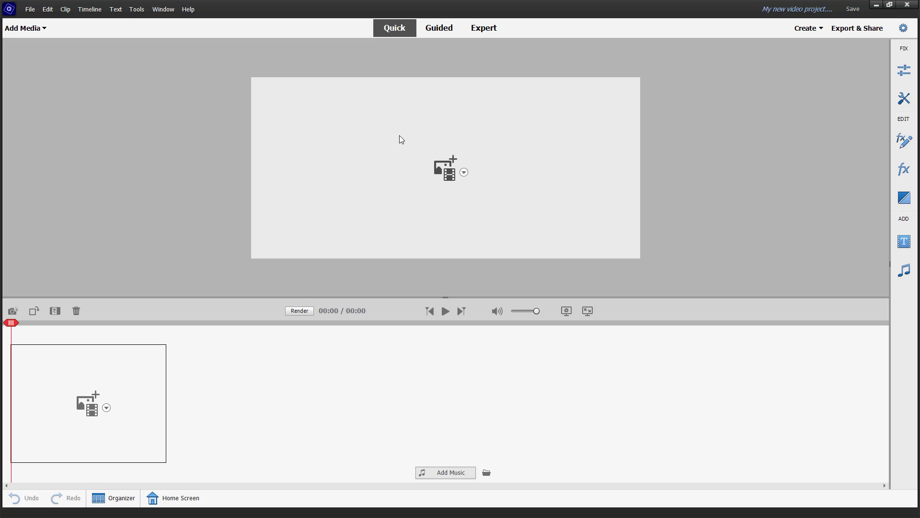
- Switch to the Expert workspace and move the playhead along the empty timeline, ending at 00;00;03;07
click(474, 29)
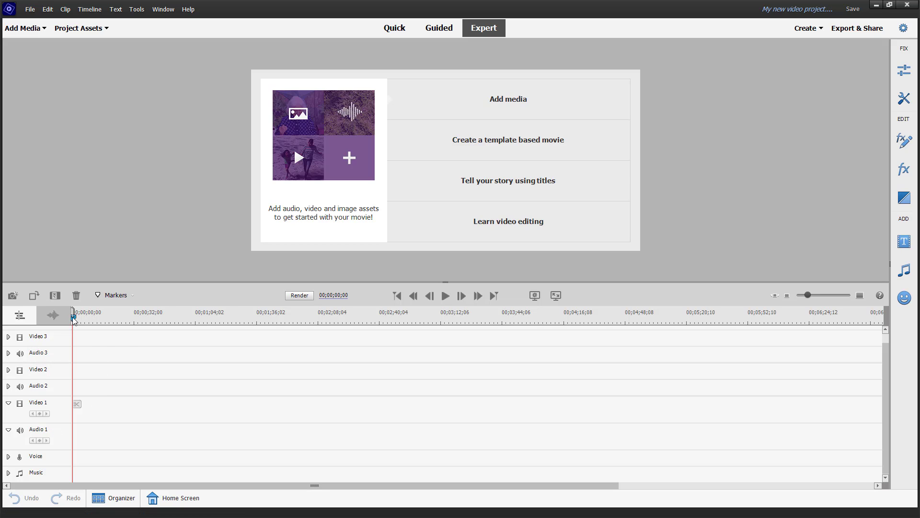
drag(73, 317, 575, 347)
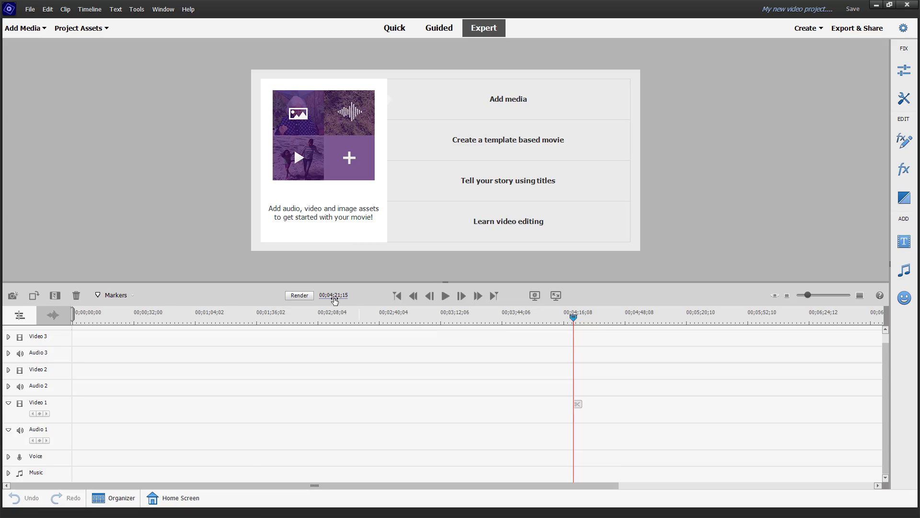
mouse_move(96, 324)
mouse_down()
mouse_move(63, 323)
mouse_move(223, 323)
mouse_move(82, 321)
mouse_move(102, 334)
mouse_move(72, 335)
mouse_move(81, 324)
mouse_up()
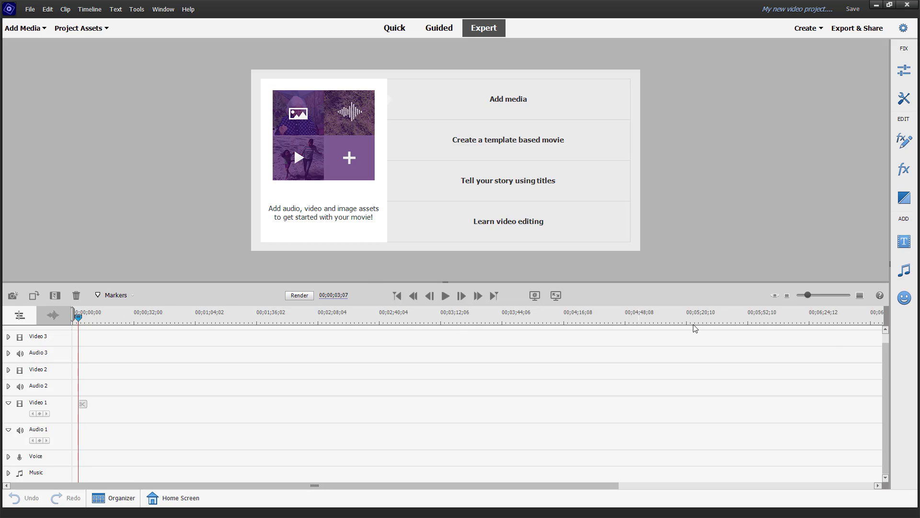
- Zoom in on the timeline ruler and move the playhead to 00;00;01;01
drag(809, 297, 819, 298)
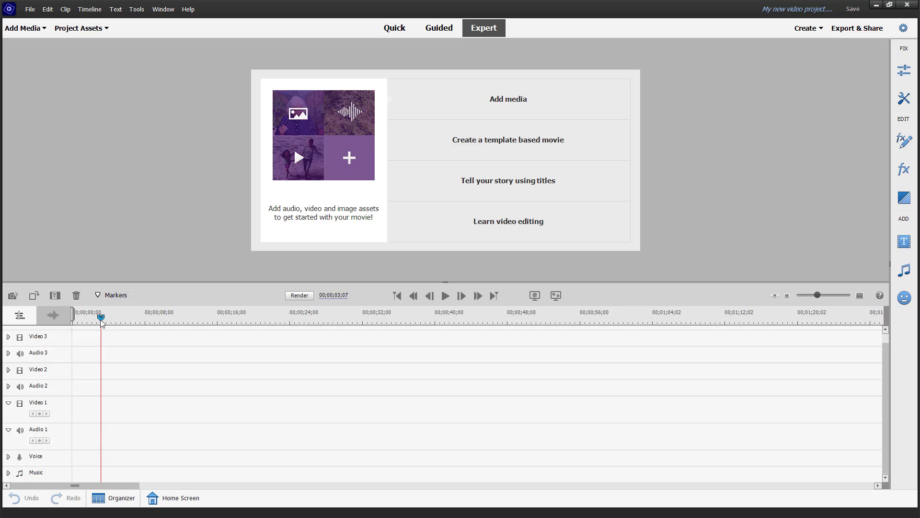
drag(101, 316, 83, 338)
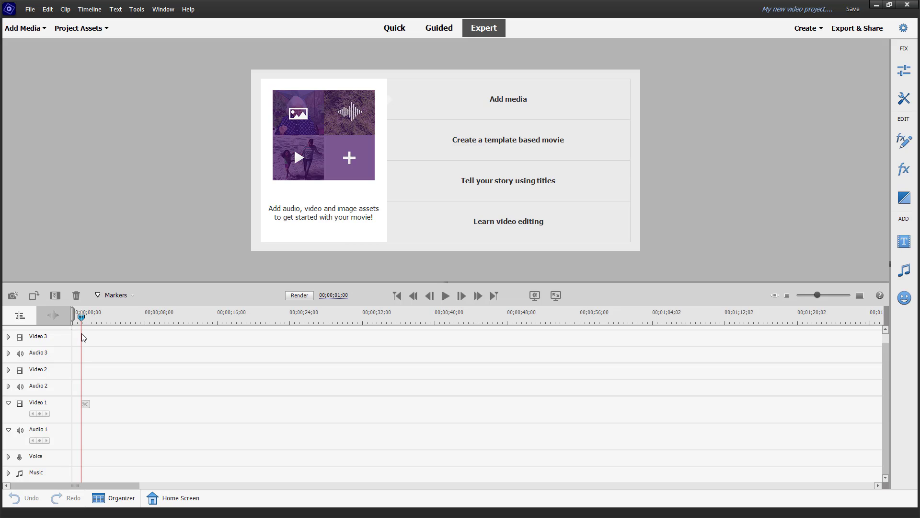
click(835, 296)
click(840, 295)
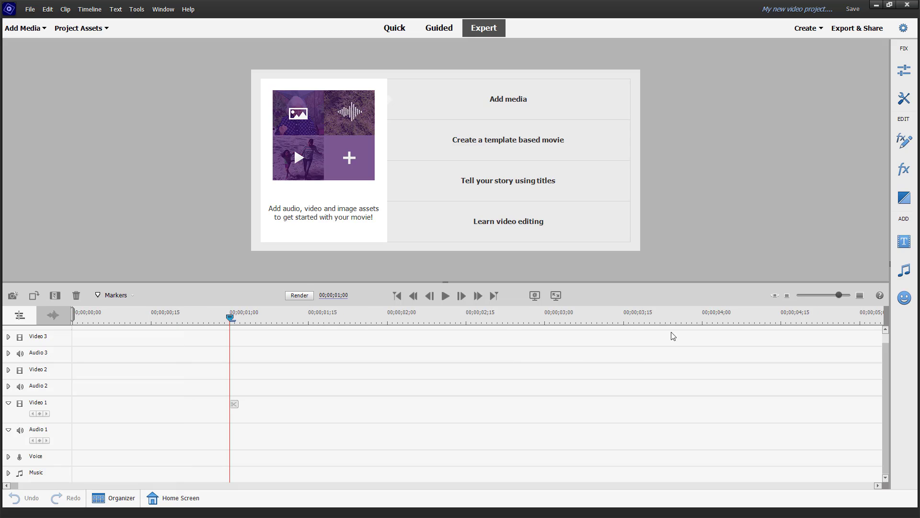
drag(152, 320, 235, 362)
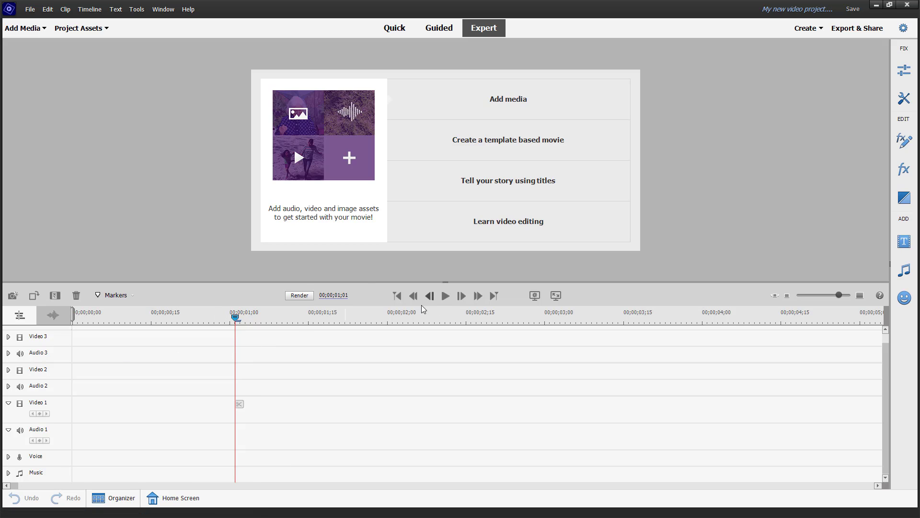
- Set the playhead timecode to 00;00;05;00 and zoom the timeline out slightly
click(341, 298)
click(340, 297)
key(BackSpace)
text(0)
key(Return)
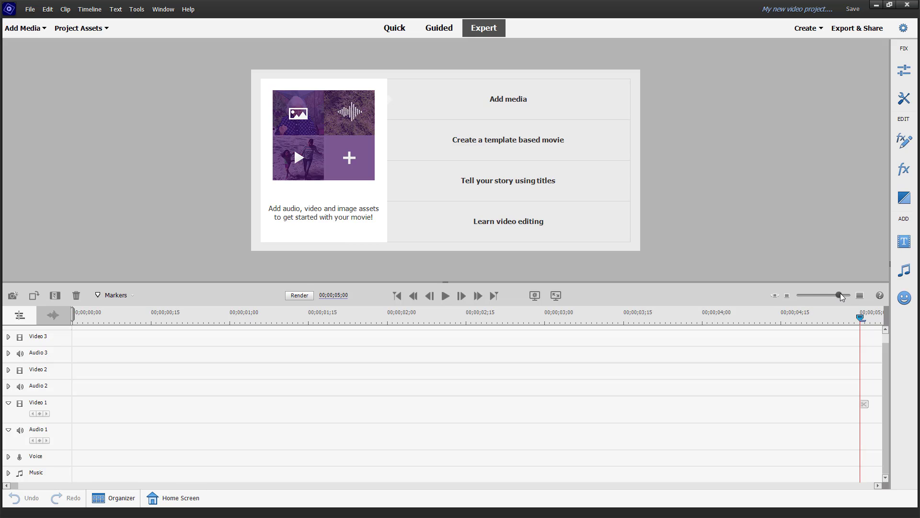
drag(839, 296, 837, 295)
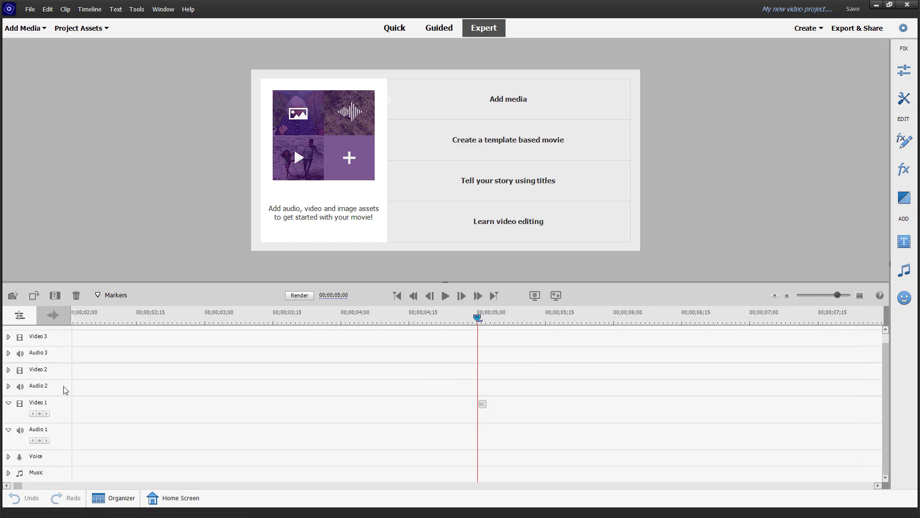
- Expand the Video 2 and Audio 2 tracks, and collapse them again
click(7, 371)
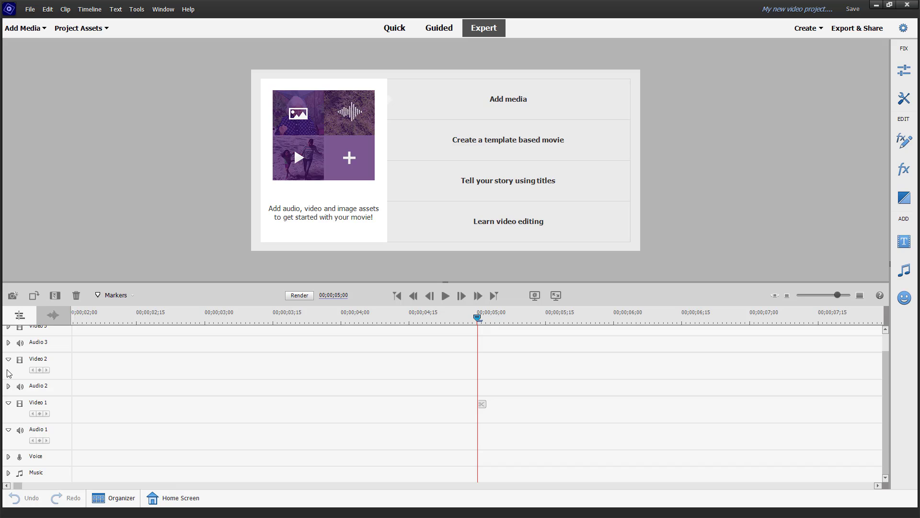
click(8, 385)
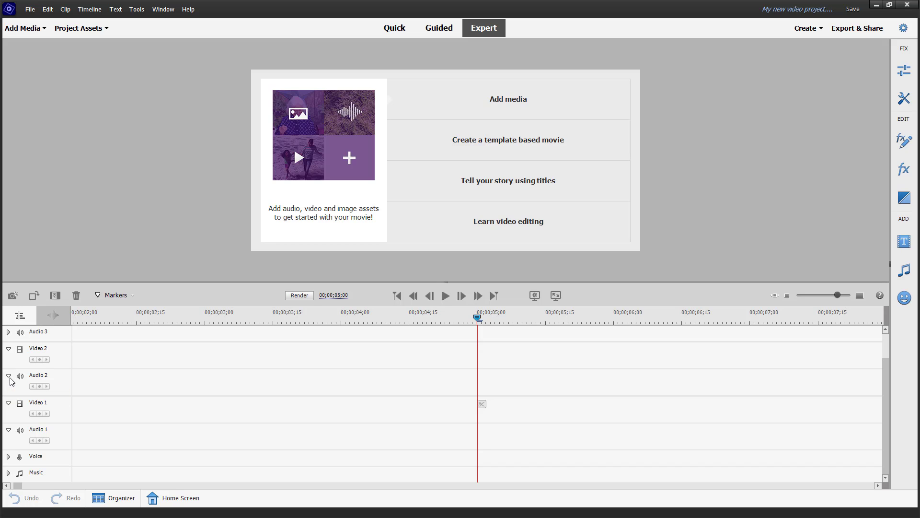
click(8, 377)
click(9, 360)
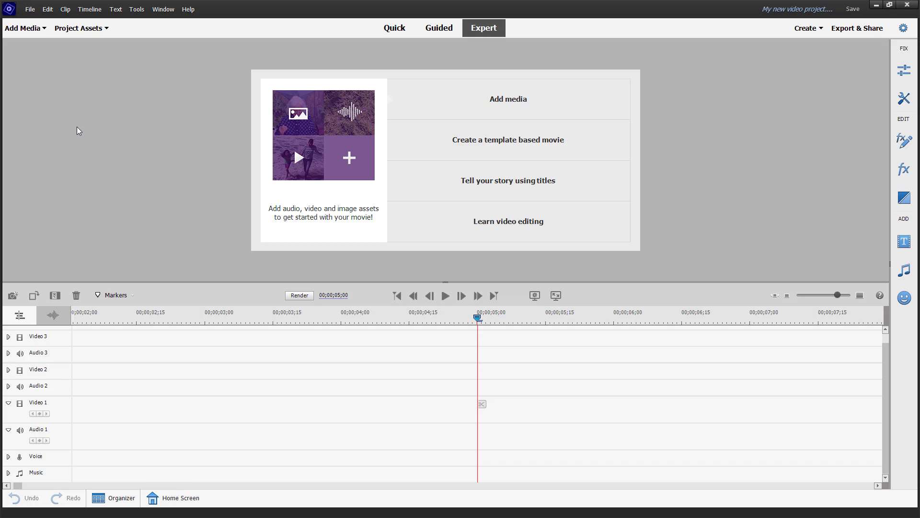
- Show the project assets, start adding media files from the computer, and open the TT (L:) drive
click(36, 29)
click(77, 32)
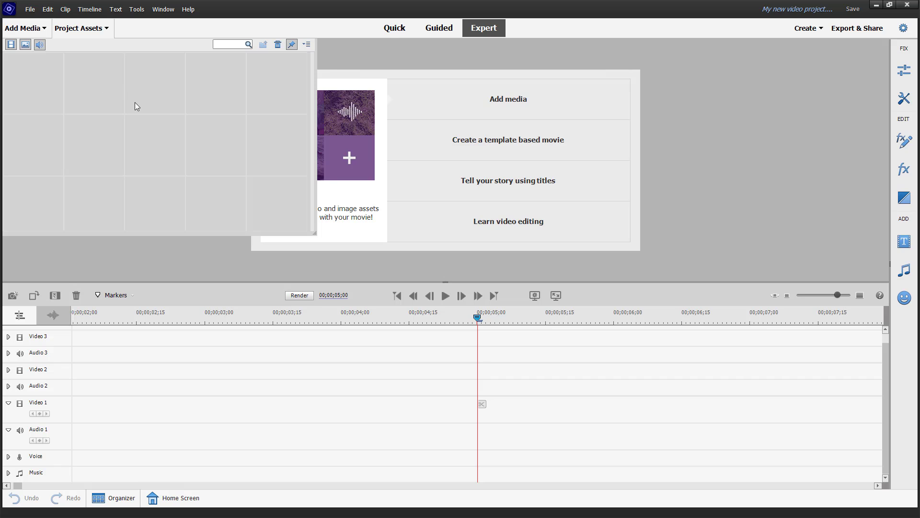
click(19, 31)
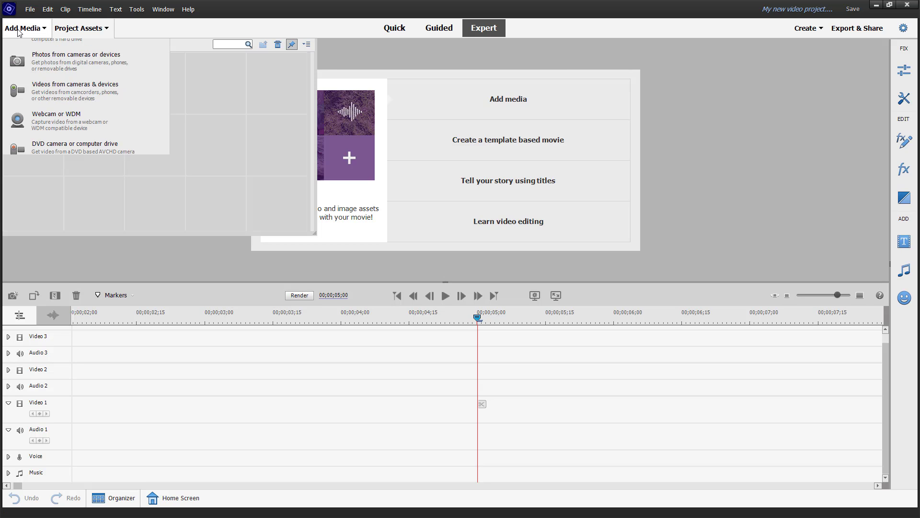
click(93, 92)
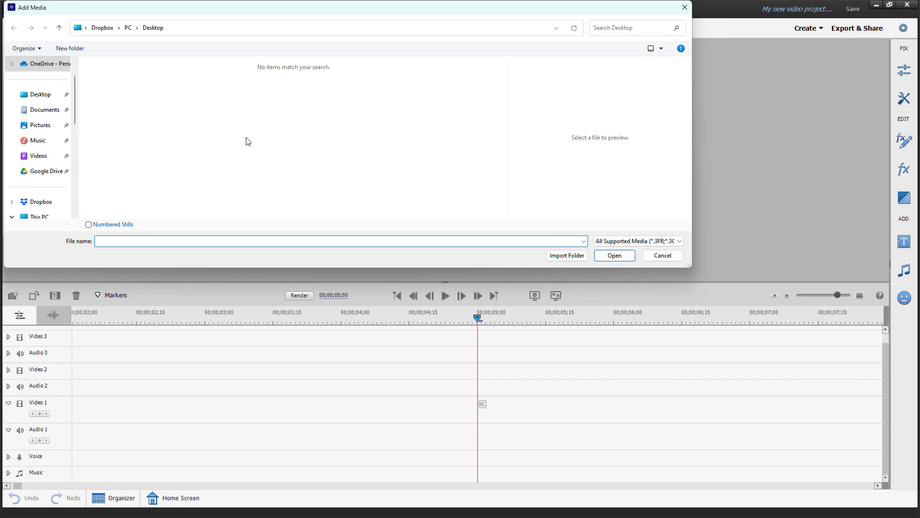
scroll(48, 177, down, 6)
scroll(57, 186, up, 3)
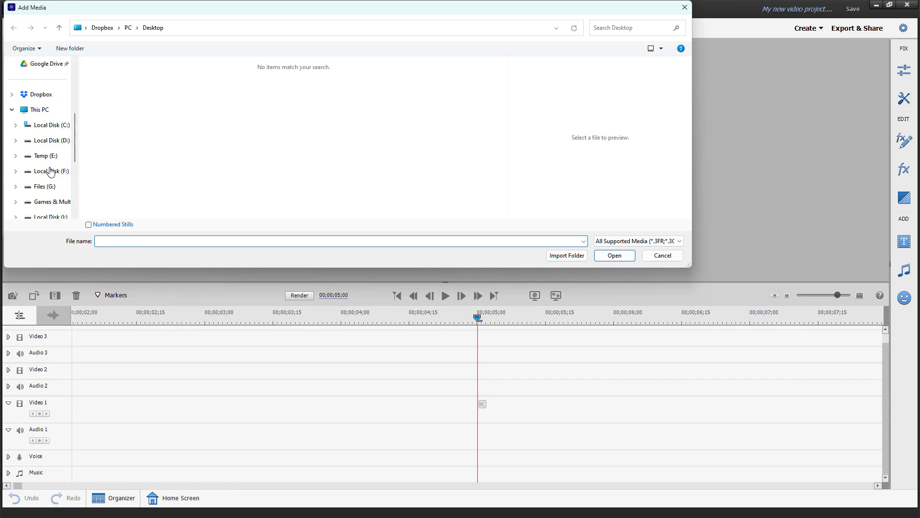
scroll(53, 201, down, 1)
click(44, 172)
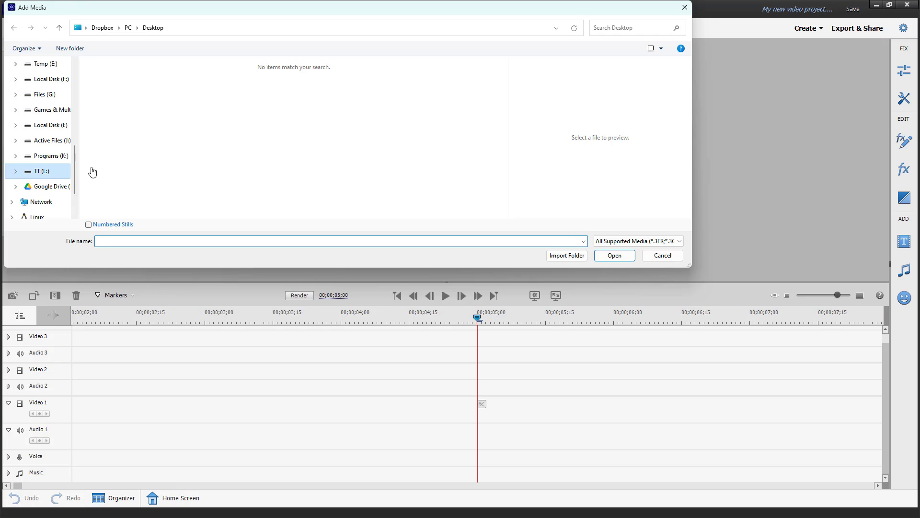
- Import the video pexels-cottonbro-10678930.mp4 from the Videos folder on the TT (L:) drive
scroll(384, 150, down, 3)
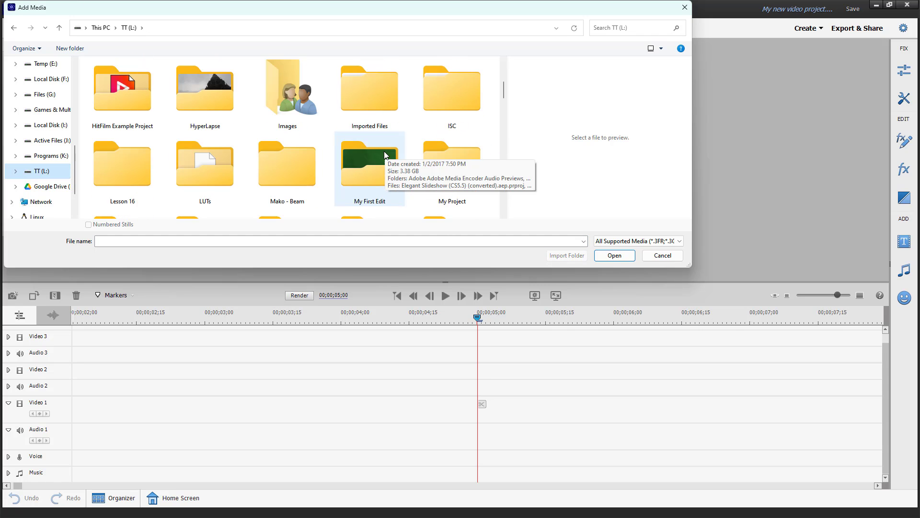
scroll(298, 144, down, 2)
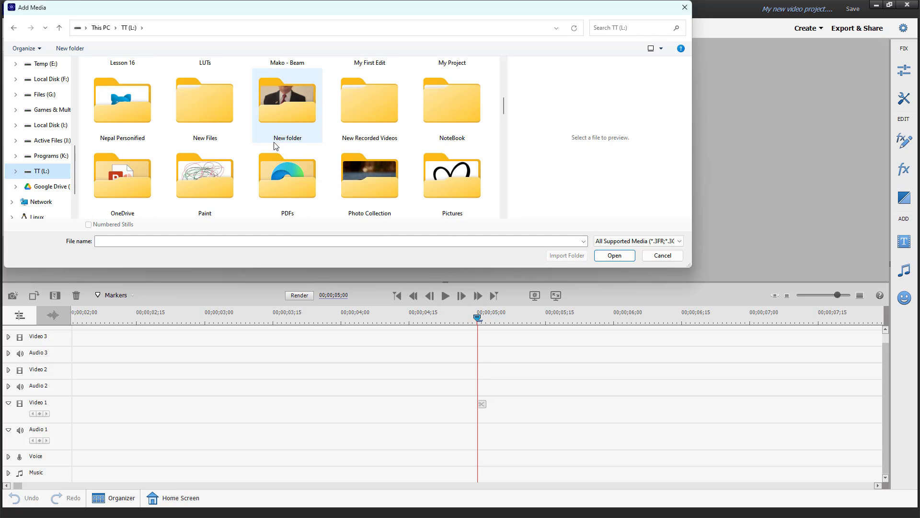
scroll(297, 147, up, 3)
click(220, 153)
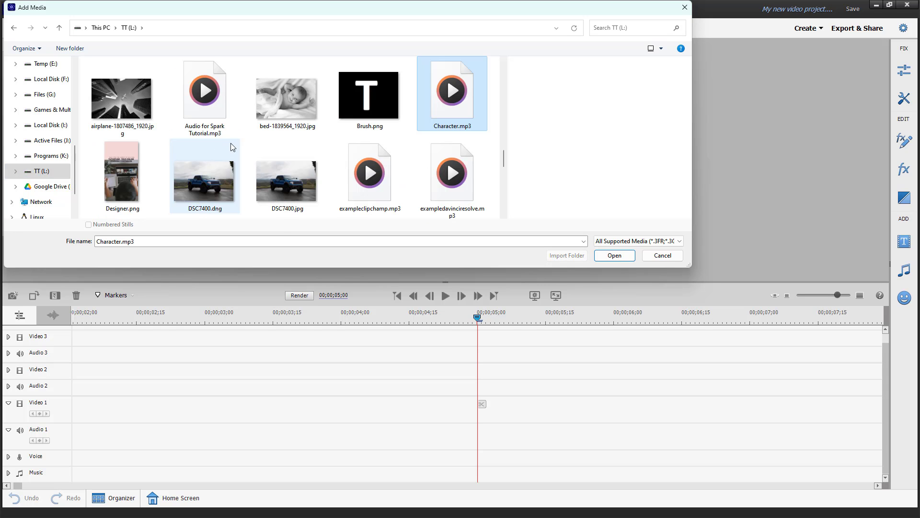
scroll(297, 144, up, 15)
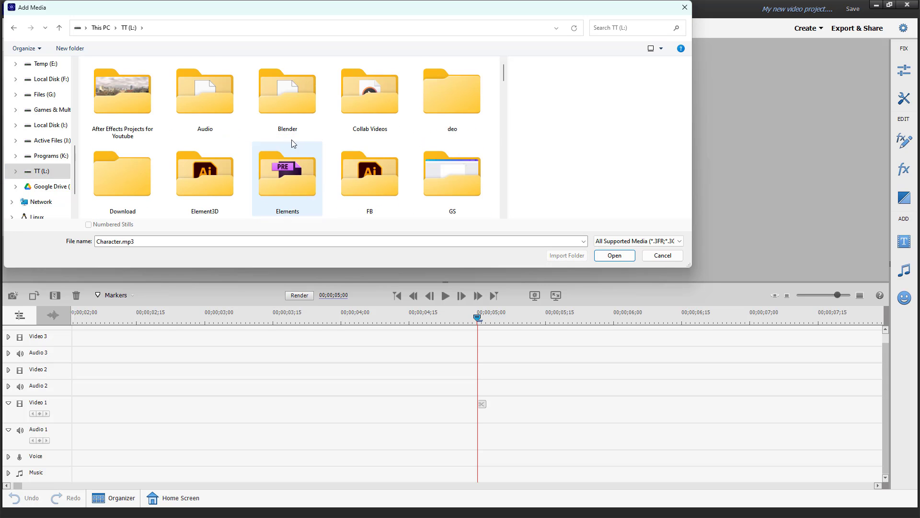
click(209, 96)
key(v)
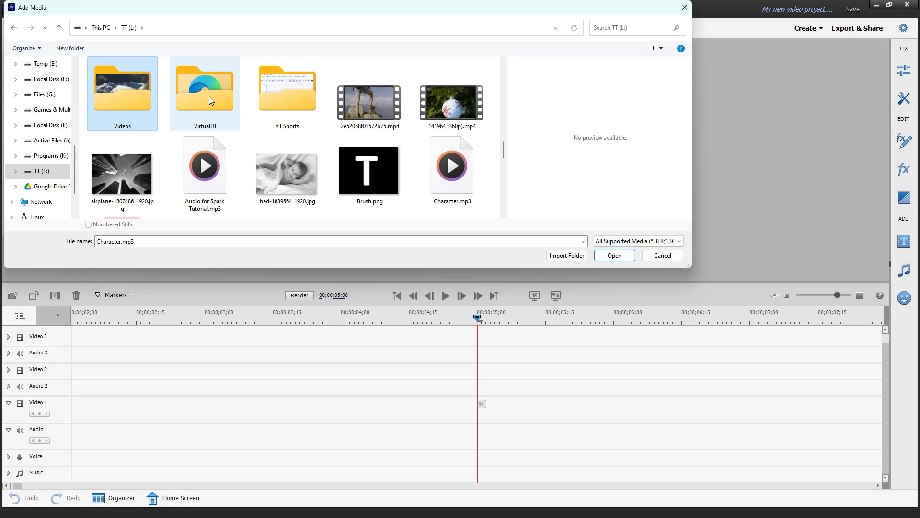
double_click(137, 74)
double_click(149, 104)
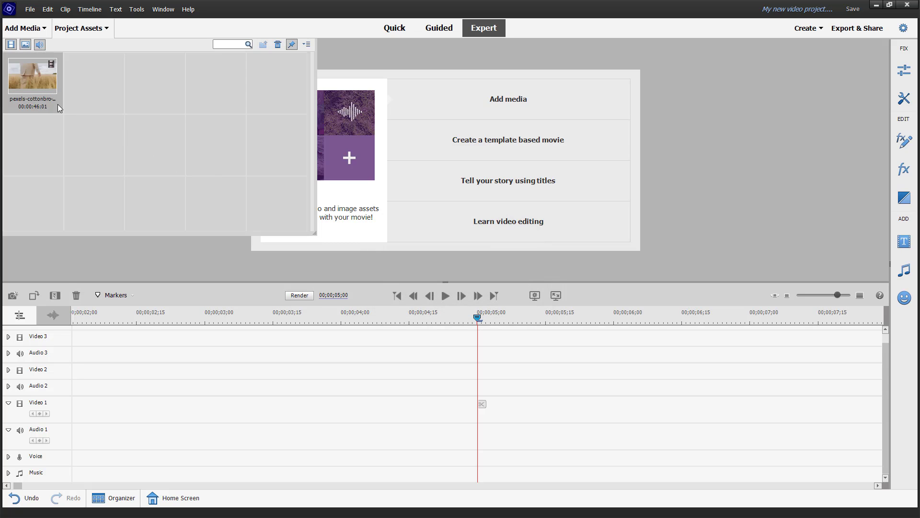
- Place the imported clip on the Video 1 track and close the gap so it begins at the start of the timeline
drag(56, 134, 58, 401)
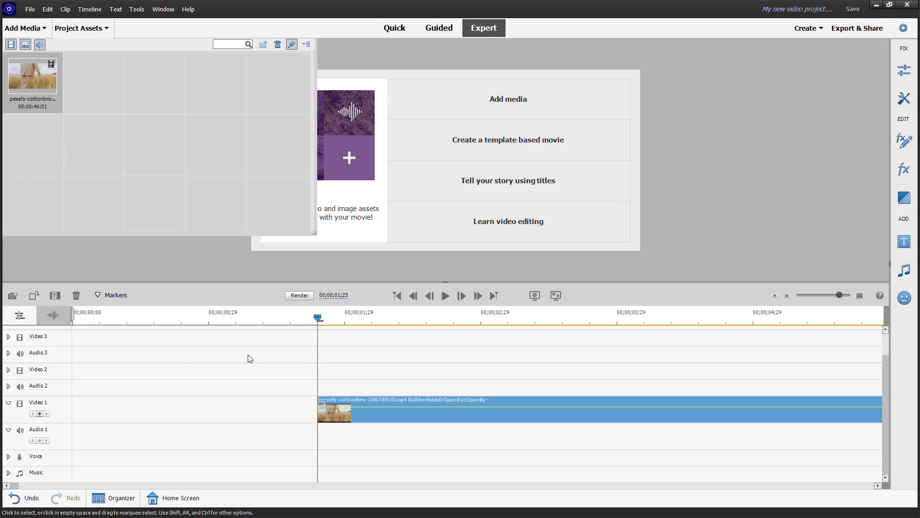
drag(312, 415, 269, 412)
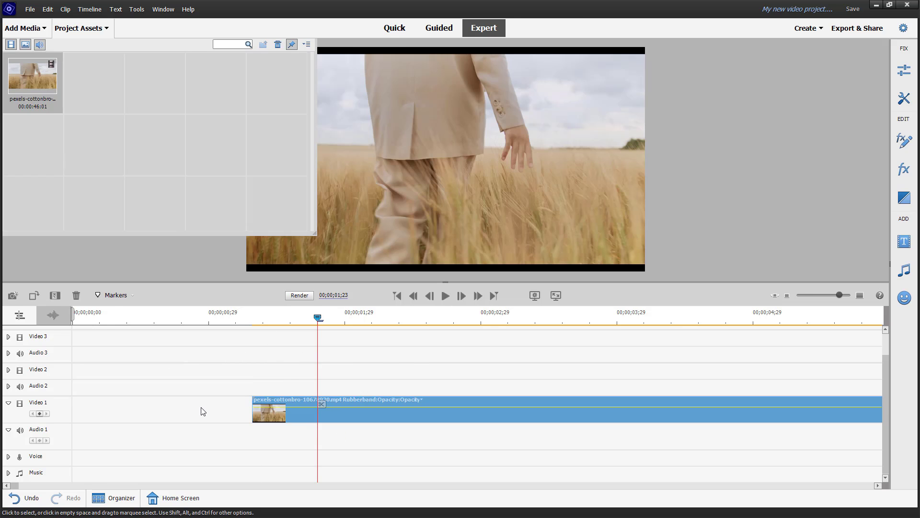
right_click(201, 407)
click(181, 408)
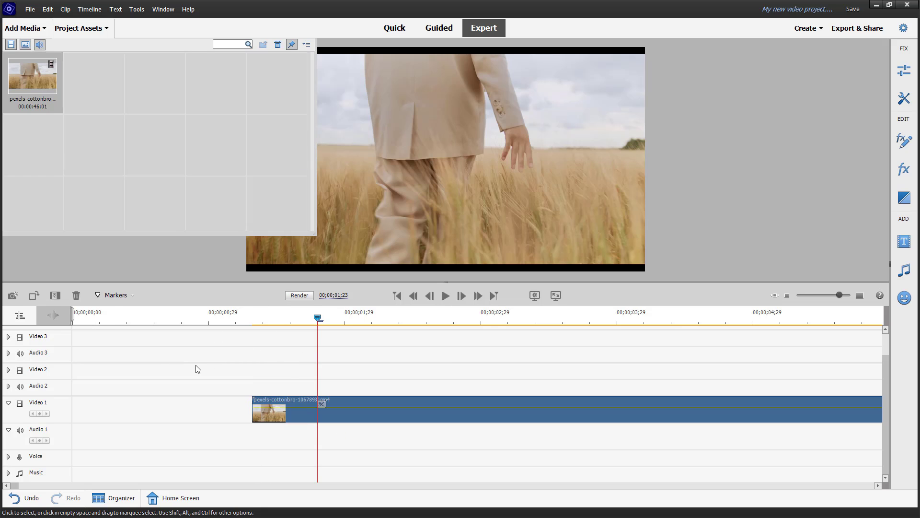
right_click(177, 414)
click(206, 418)
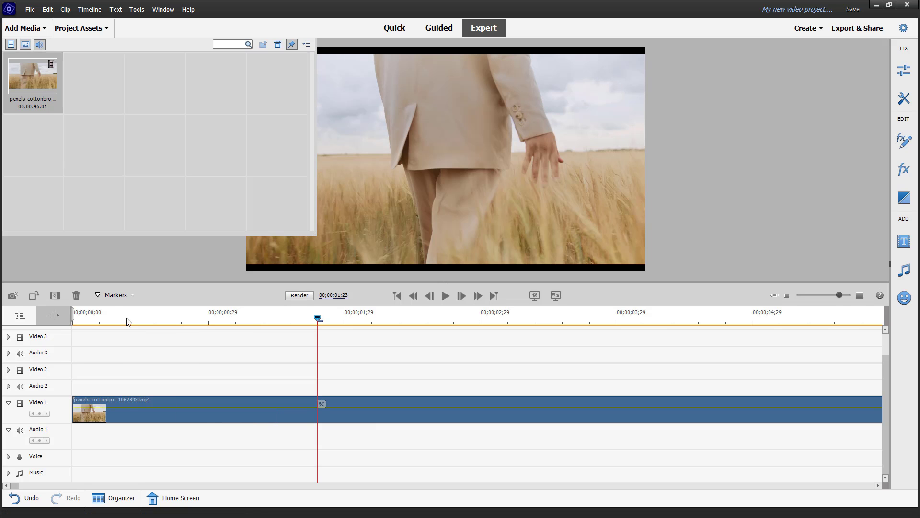
- Preview the clip's opening by moving the playhead to 00;00;00;27, and hide the project assets
click(121, 317)
drag(121, 317, 199, 318)
click(89, 28)
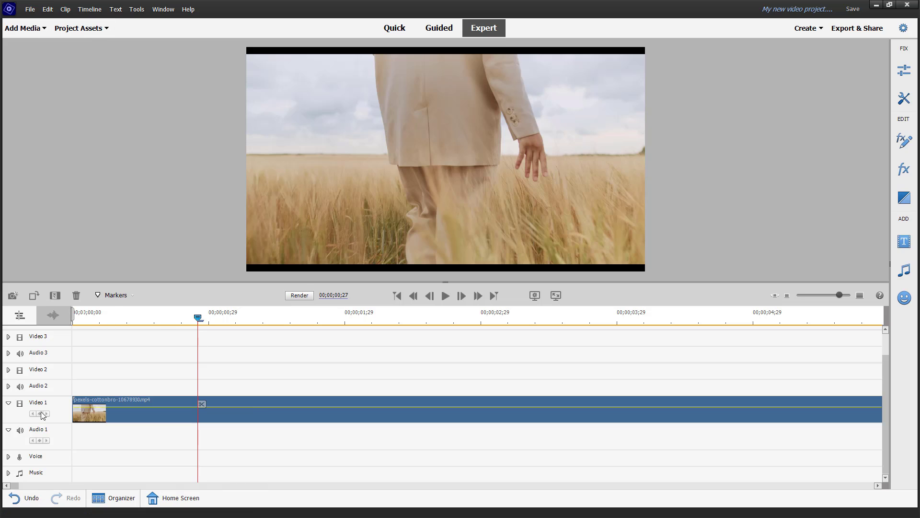
- Collapse and re-expand the Video 1 track, and try to raise the clip's opacity line
click(8, 405)
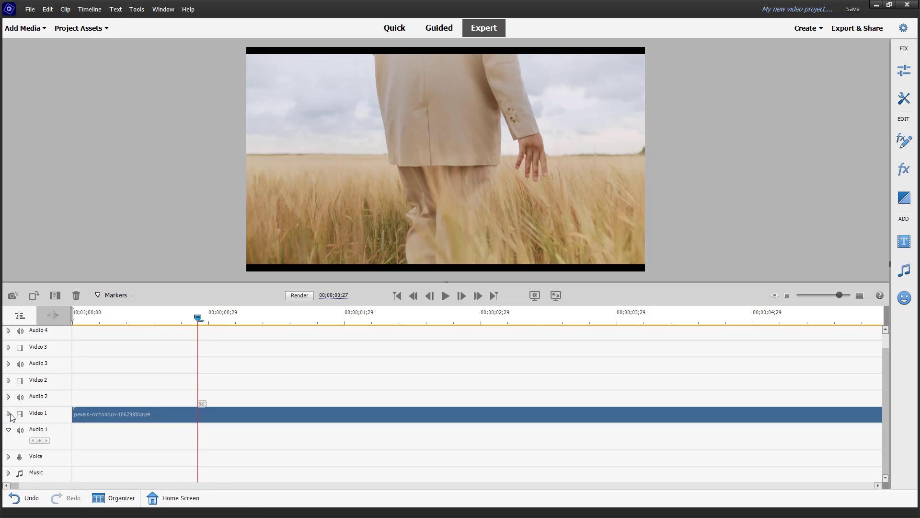
click(9, 414)
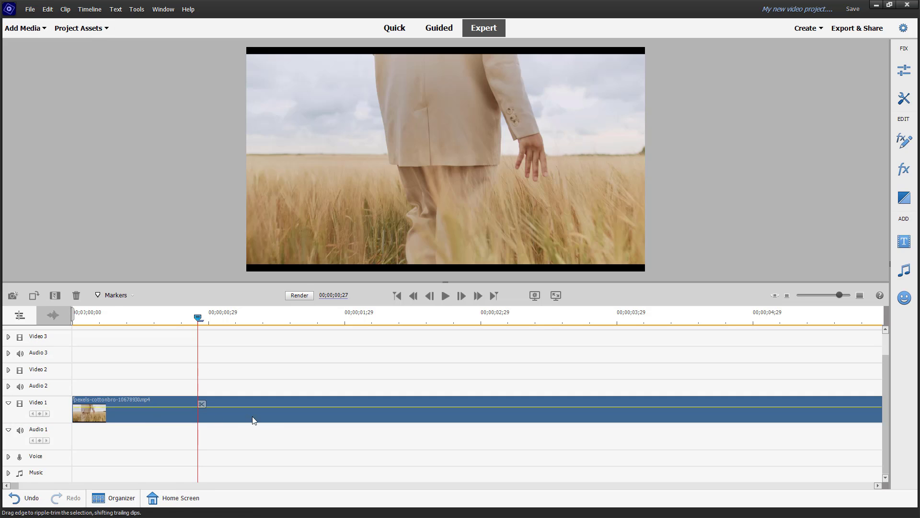
click(421, 407)
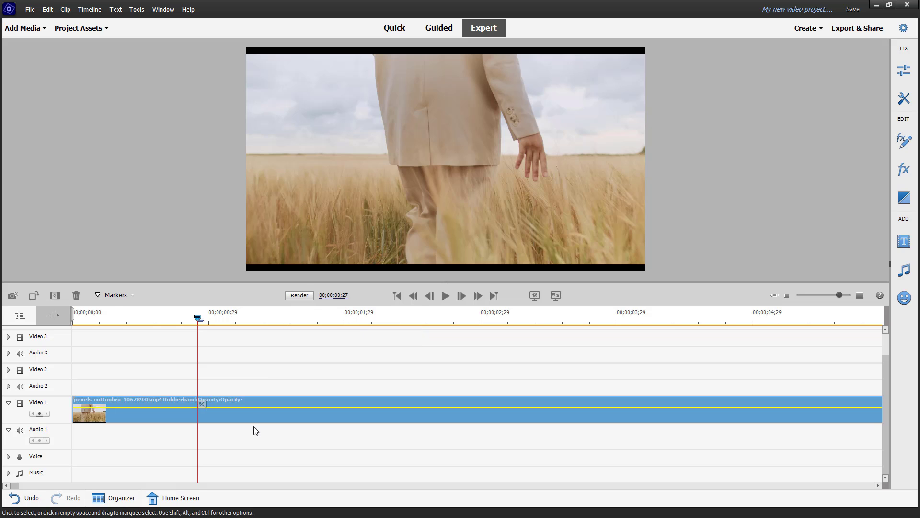
drag(230, 410, 234, 390)
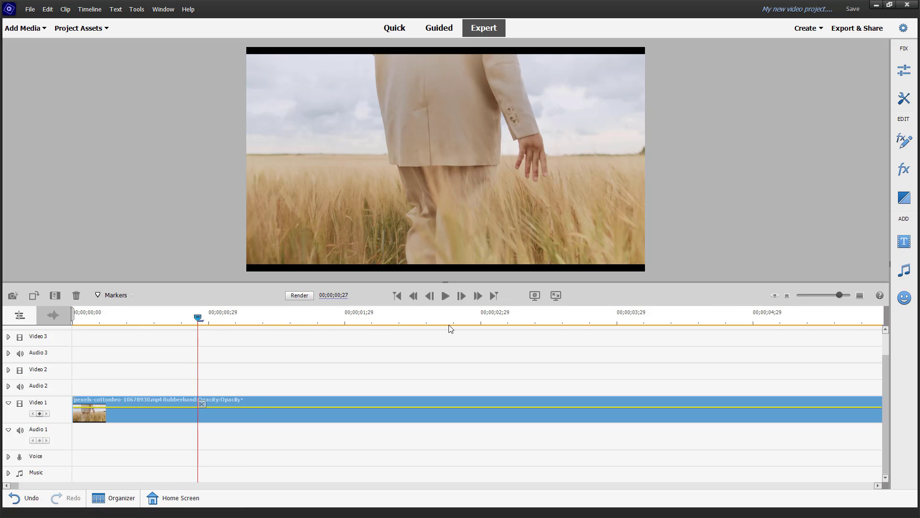
- Zoom the timeline out to fit the whole clip and scrub the playhead to its end at 00;00;45;25
drag(838, 295, 819, 298)
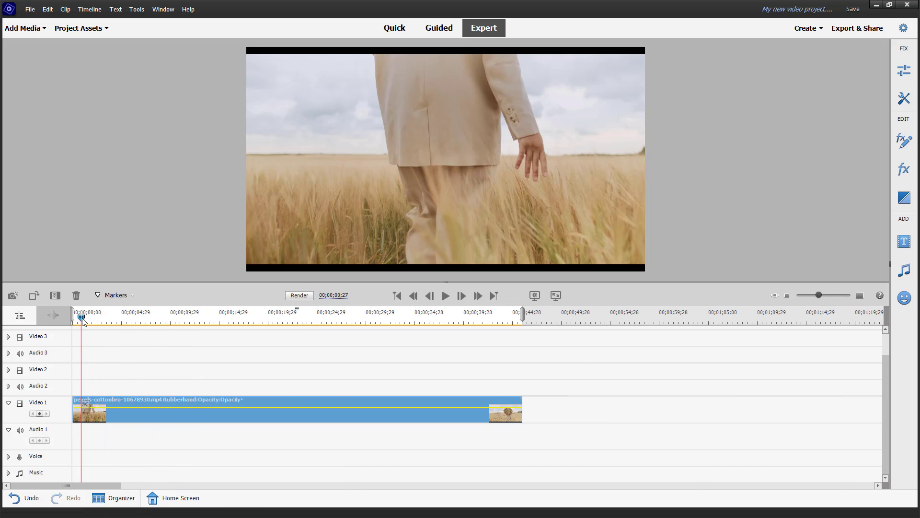
drag(81, 318, 363, 352)
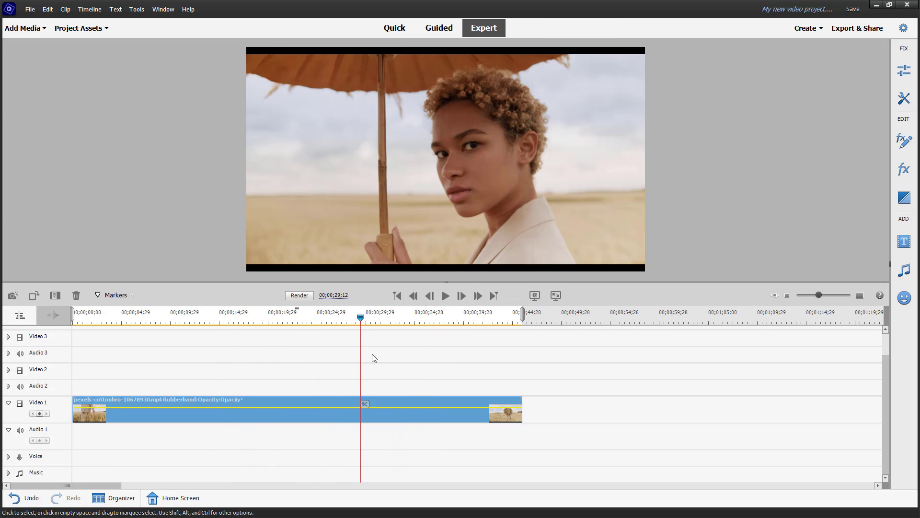
mouse_move(518, 331)
mouse_down()
mouse_move(495, 321)
mouse_move(521, 321)
mouse_up()
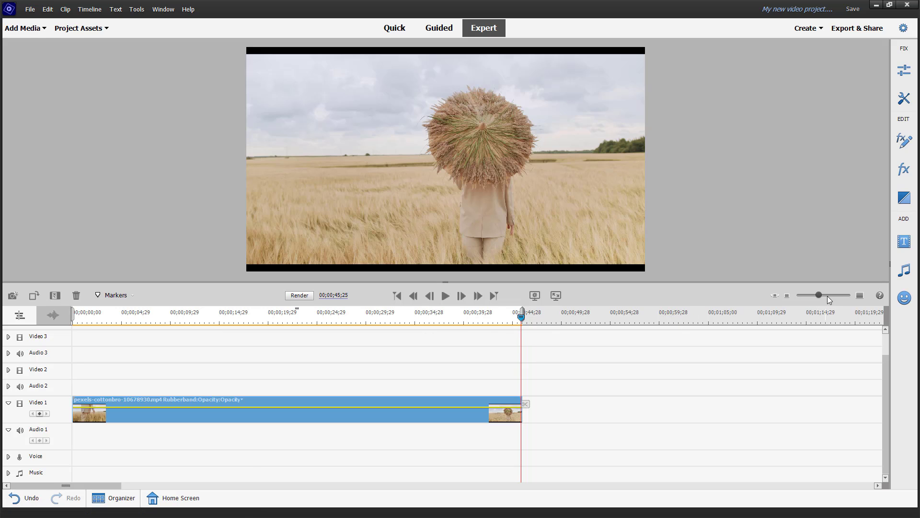
- Zoom in on the timeline and move the playhead back near the start of the clip, at 00;00;00;13
drag(828, 296, 839, 297)
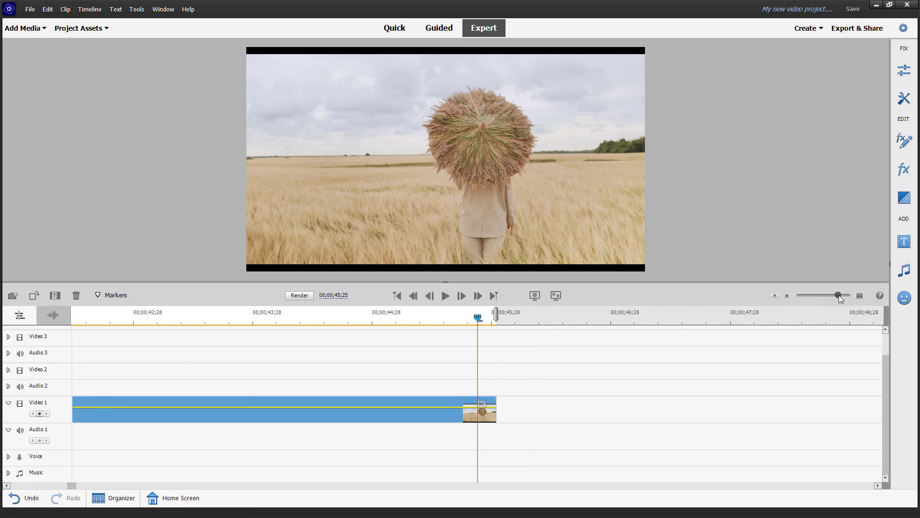
drag(477, 320, 81, 441)
drag(72, 485, 21, 487)
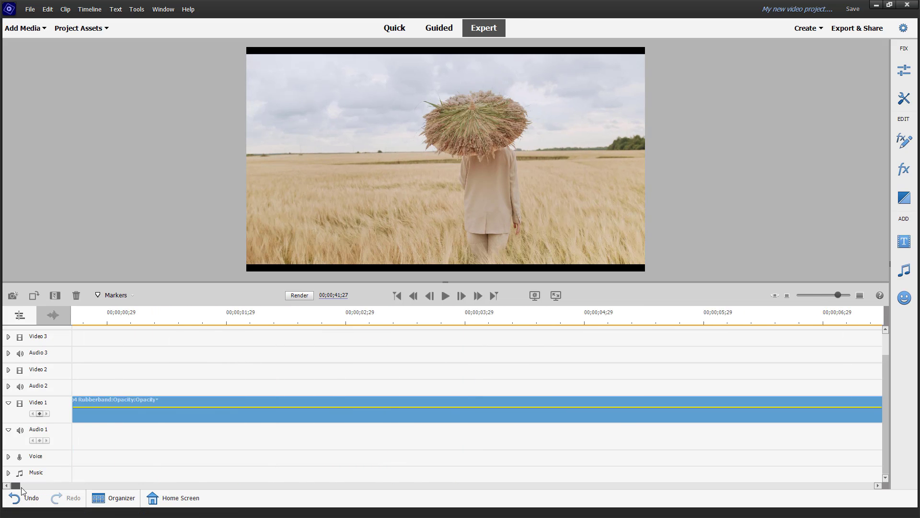
click(125, 317)
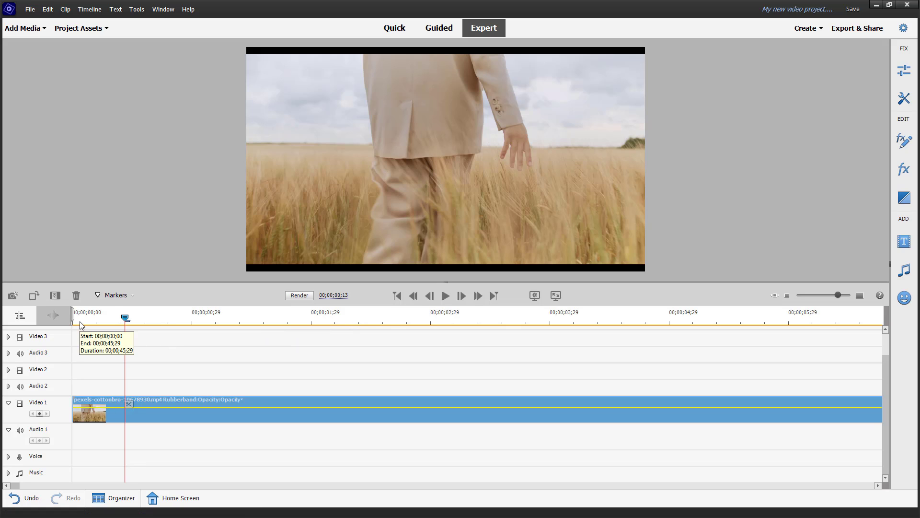
- Switch the timeline between the audio view and the standard track view to compare them, ending in the standard view
click(49, 316)
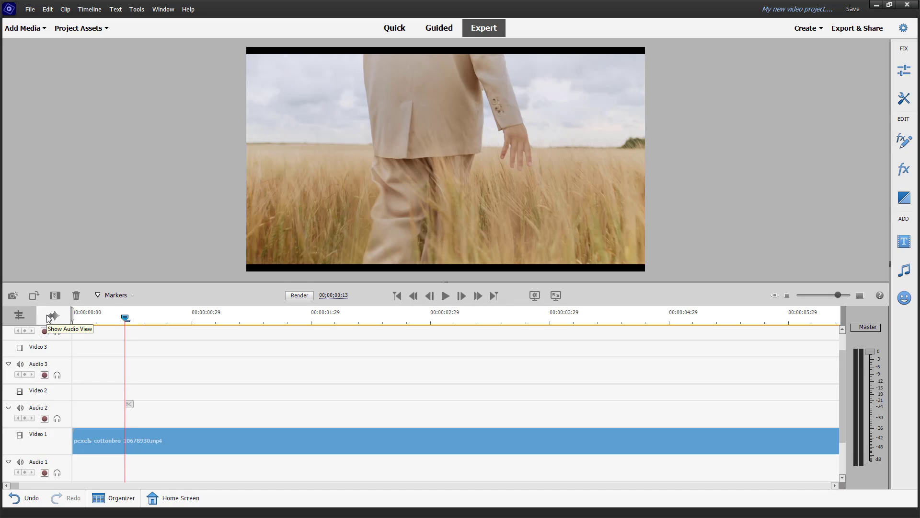
click(20, 317)
click(52, 319)
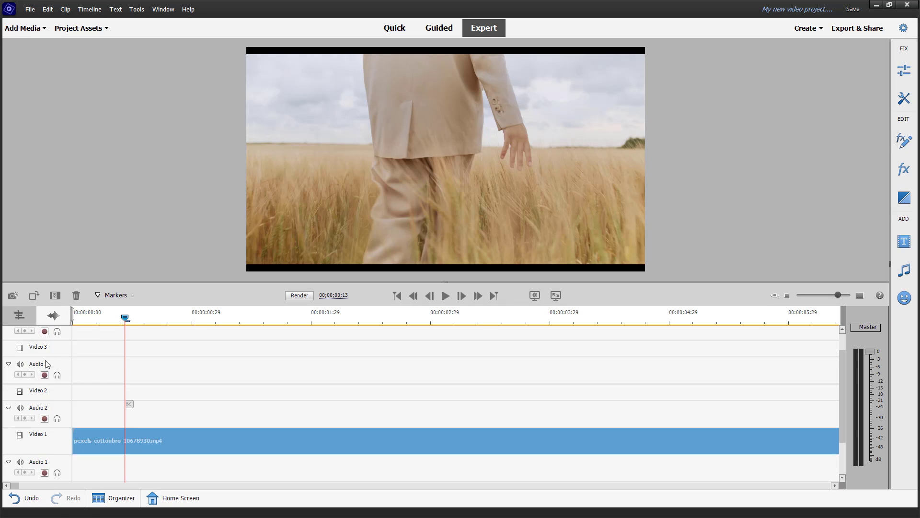
click(38, 316)
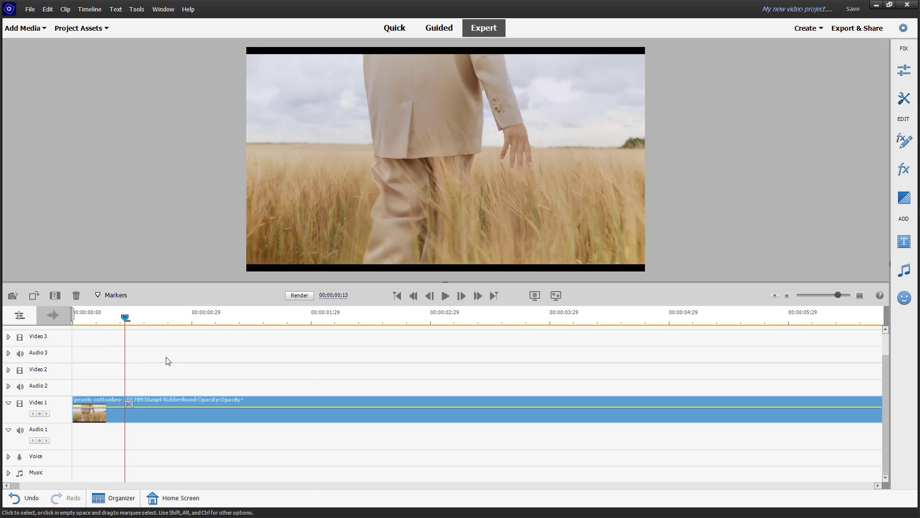